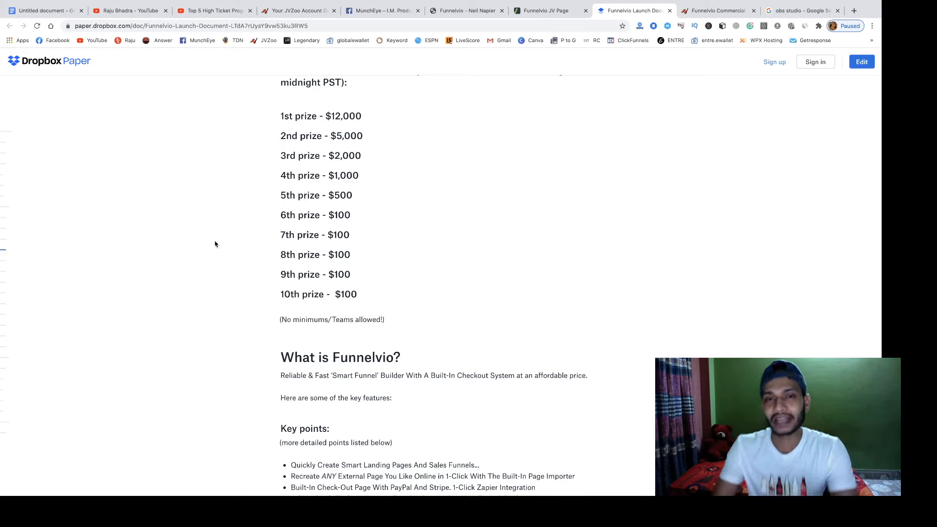
Switch to the Funnelvio JV page and look over its features list and promo tools.
left_click(543, 9)
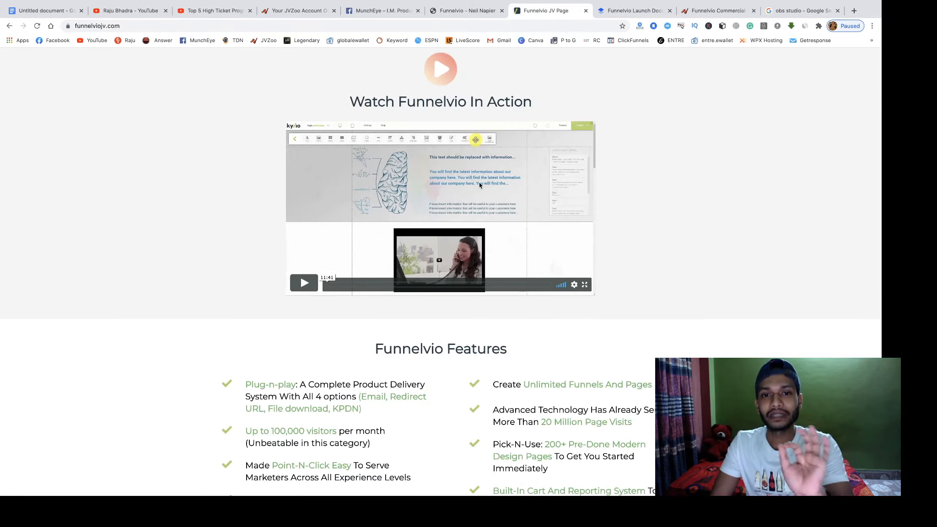
scroll(441, 345, "down", 15)
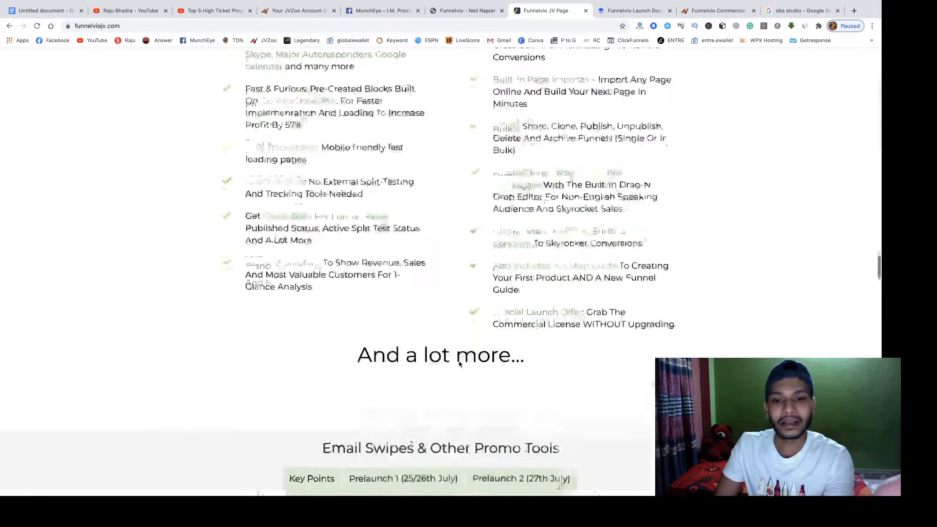
scroll(458, 361, "up", 13)
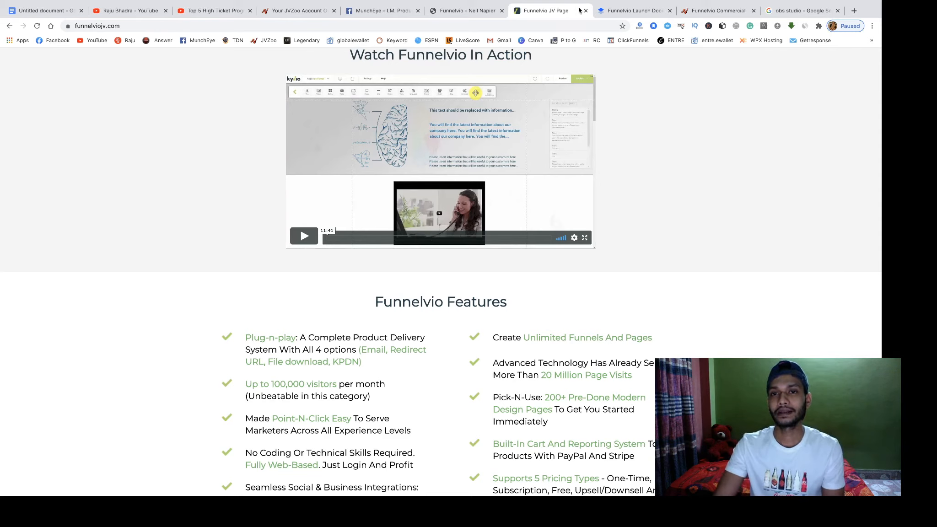
Close the obs studio search, Funnelvio Commercial and Funnelvio Launch Document tabs.
left_click(633, 10)
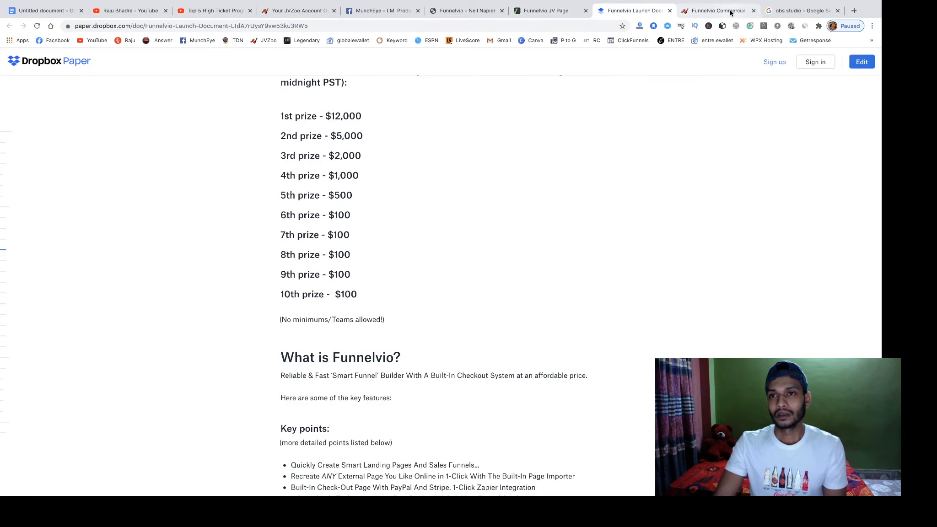
left_click(837, 11)
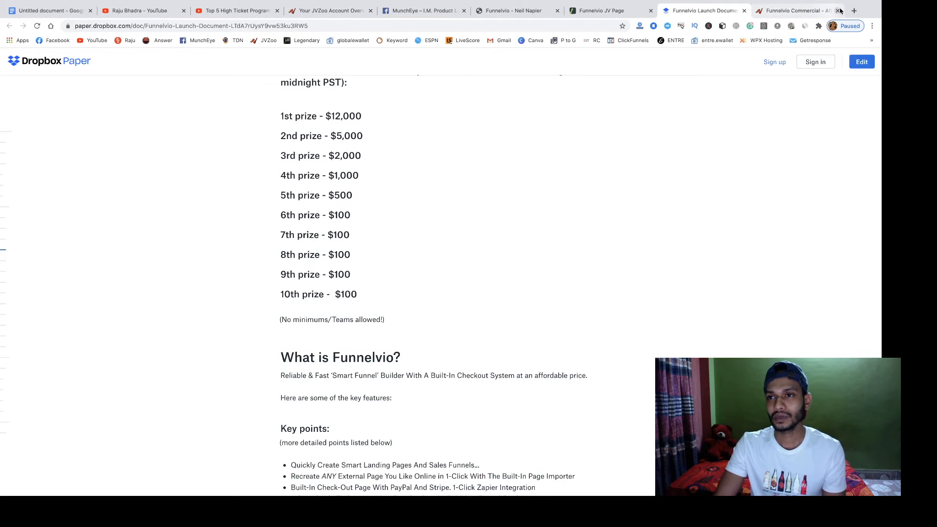
left_click(825, 13)
left_click(822, 13)
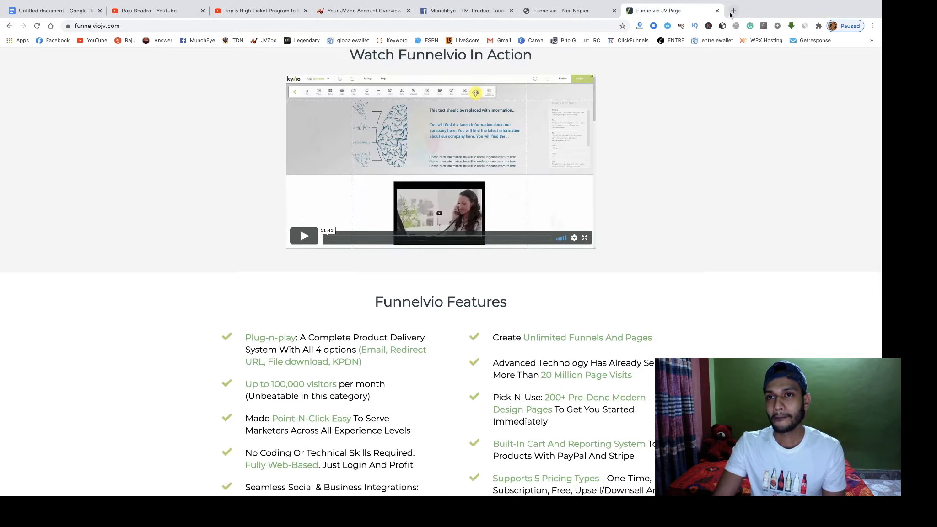
Open YouTube in a new tab and go to the account settings.
left_click(733, 12)
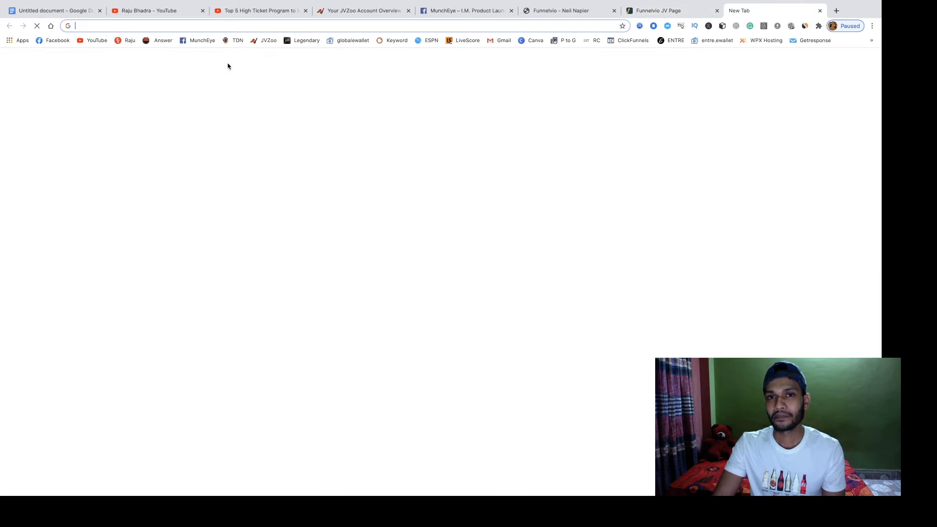
left_click(95, 41)
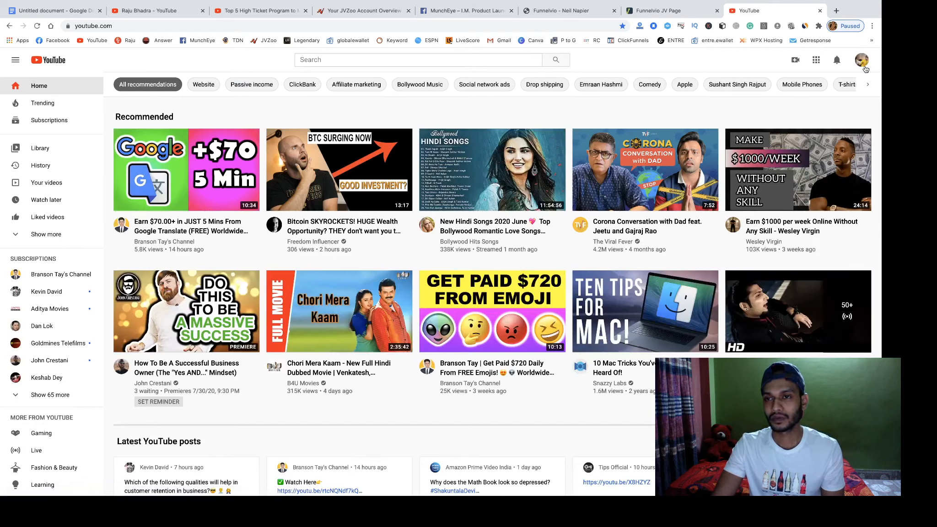
left_click(864, 68)
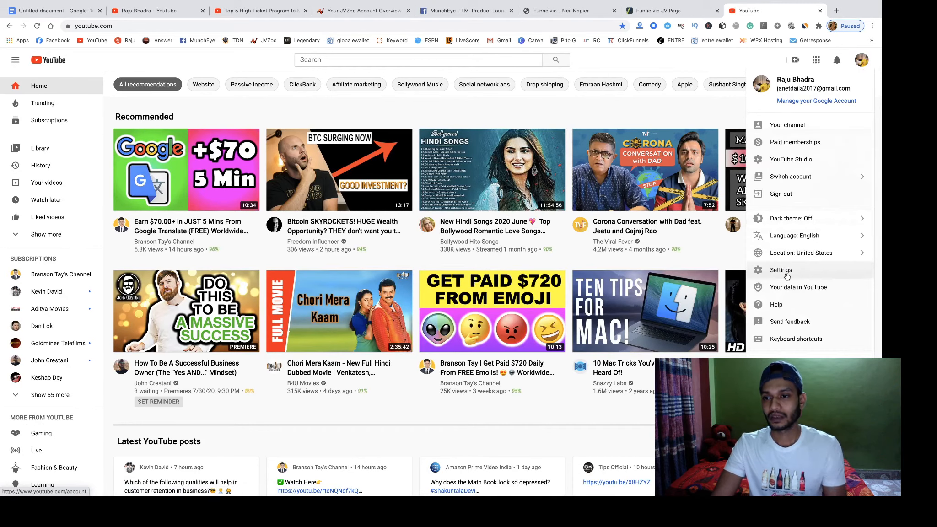
left_click(782, 271)
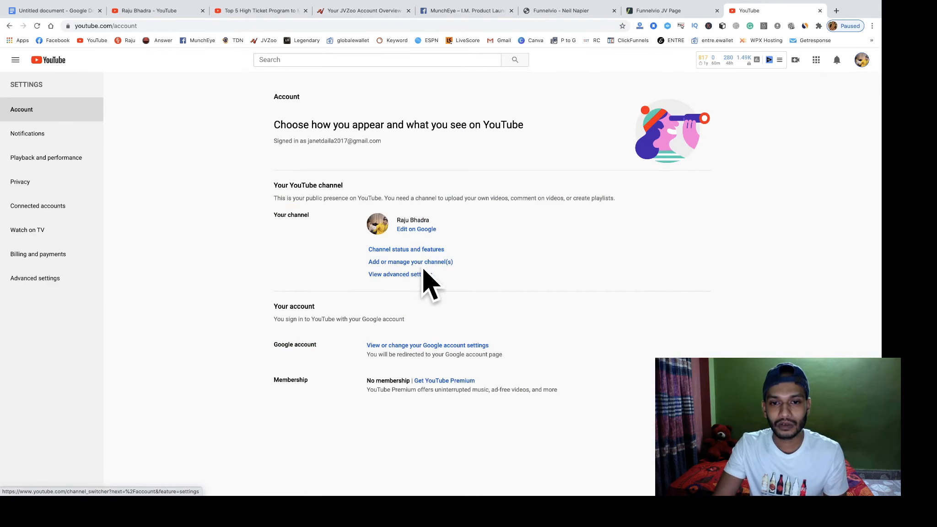
Show the option for creating a new channel on YouTube's channel management page, and close that YouTube tab.
scroll(480, 278, "up", 5)
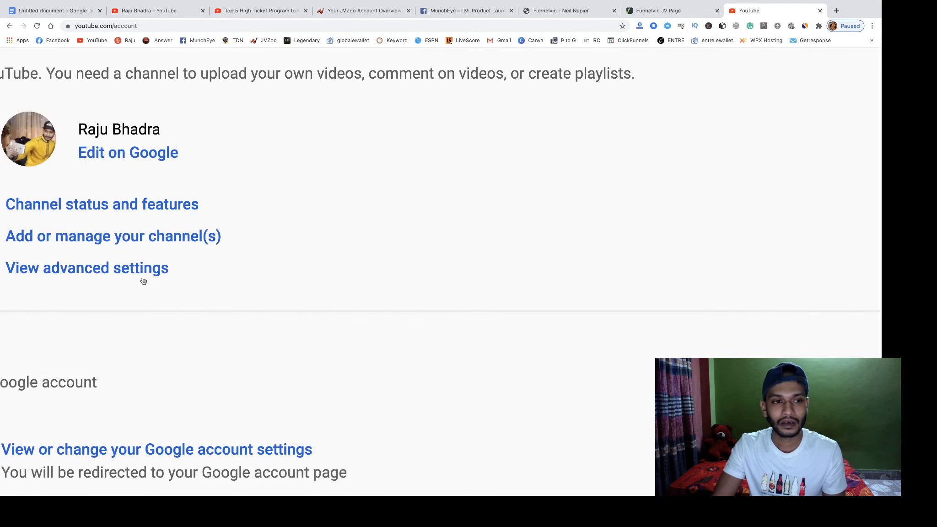
scroll(144, 281, "left", 5)
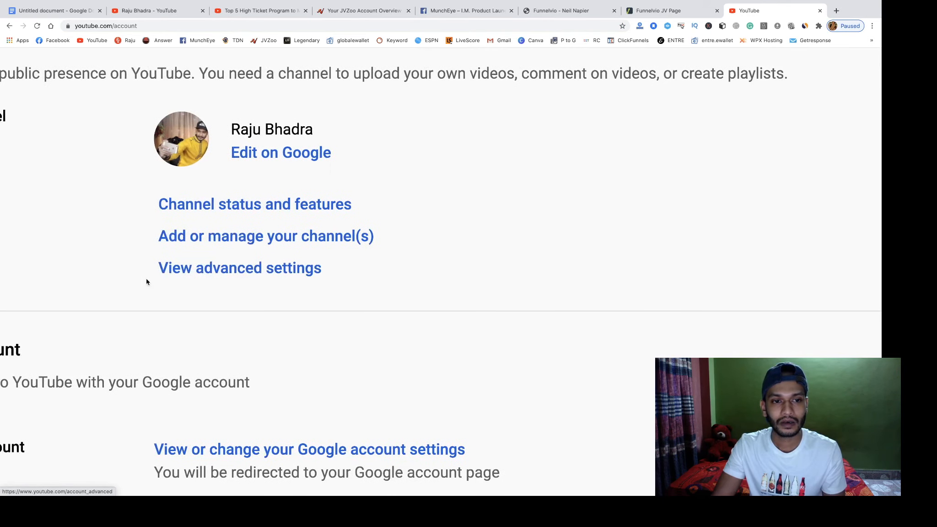
left_click(263, 242)
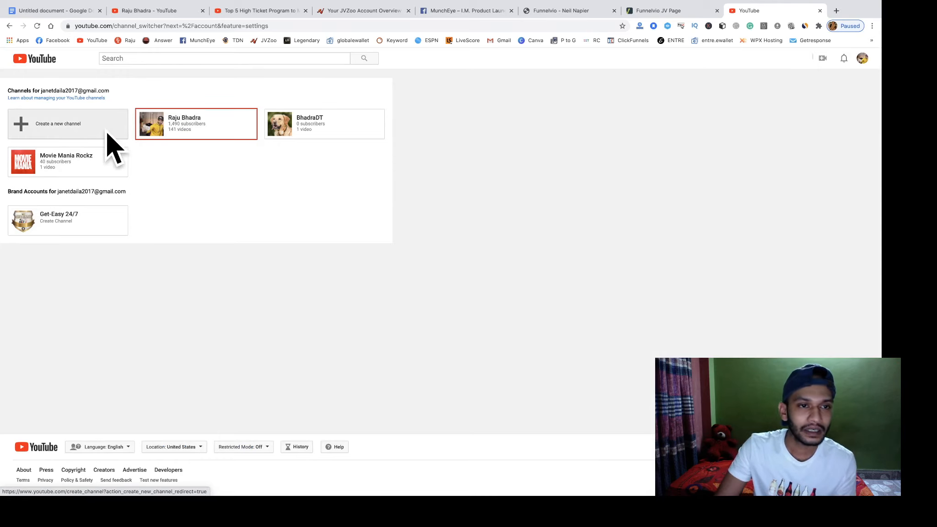
left_click(52, 130)
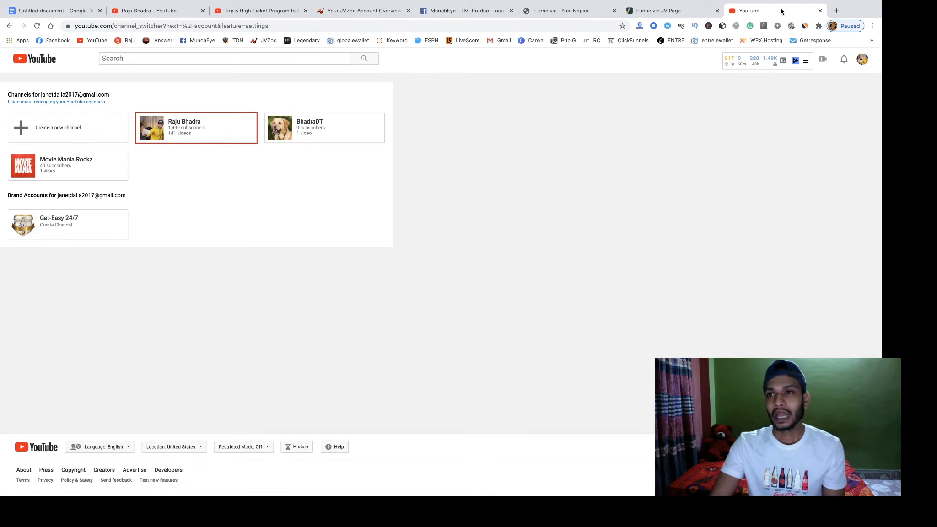
left_click(820, 11)
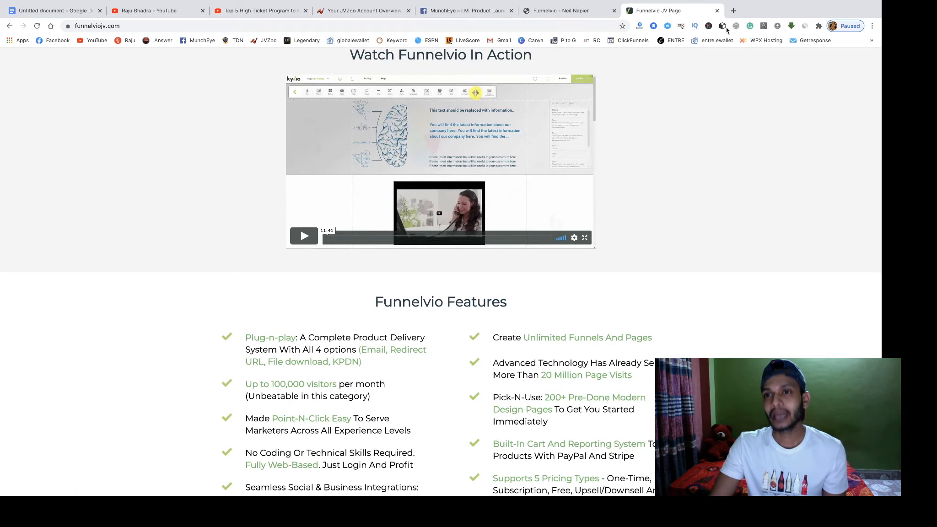
Switch to the Google Docs notes and highlight the heading "Mandatory Facts For YouTube Ranking:".
left_click(57, 11)
scroll(384, 292, "down", 10)
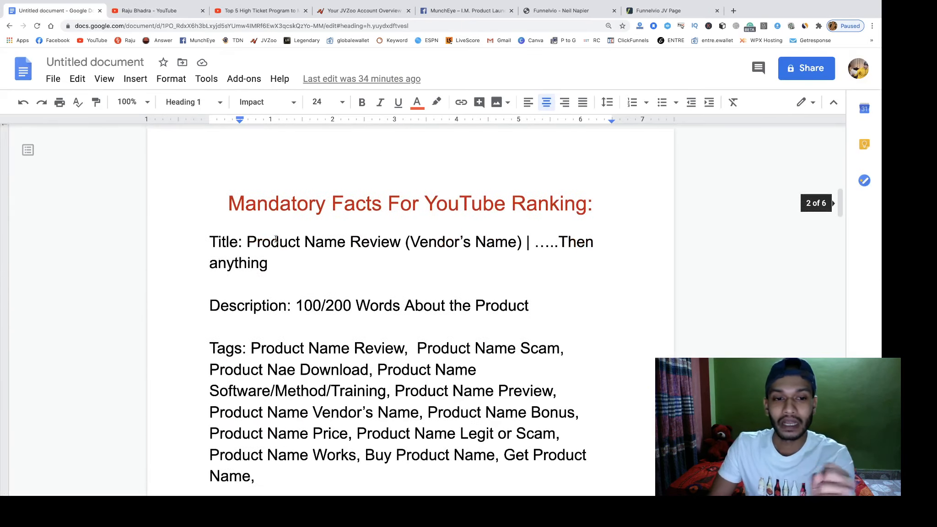
left_click_drag(227, 203, 594, 210)
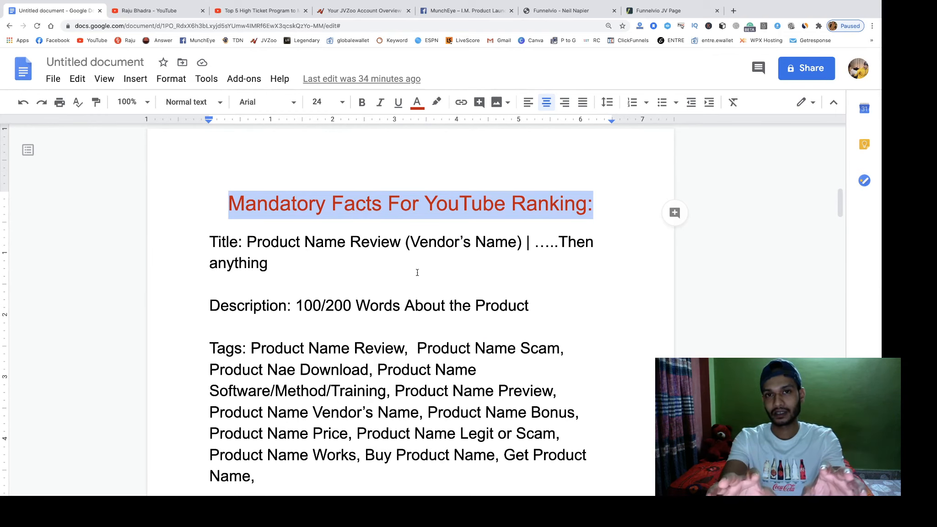
scroll(399, 306, "down", 1)
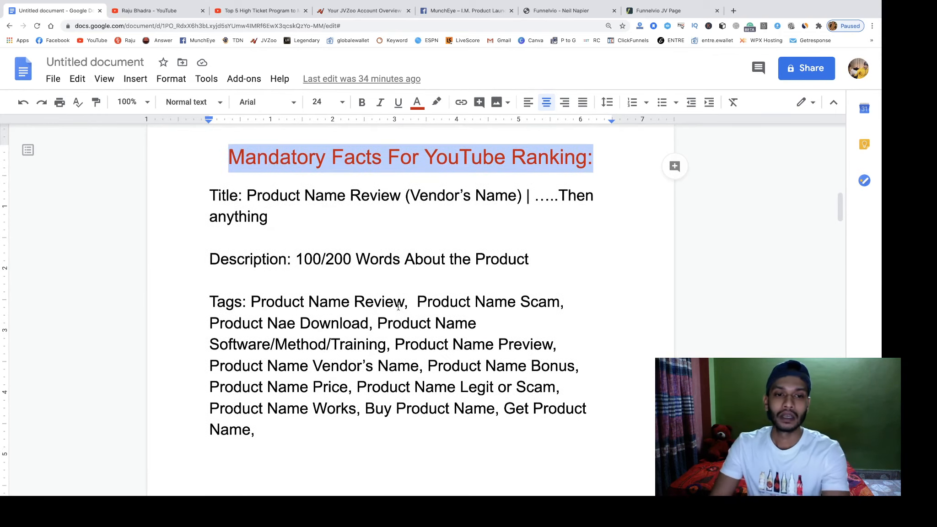
Highlight the parts of the Title template one by one: the label, Product Name, Vendor's Name and the free-text ending.
left_click_drag(241, 195, 201, 193)
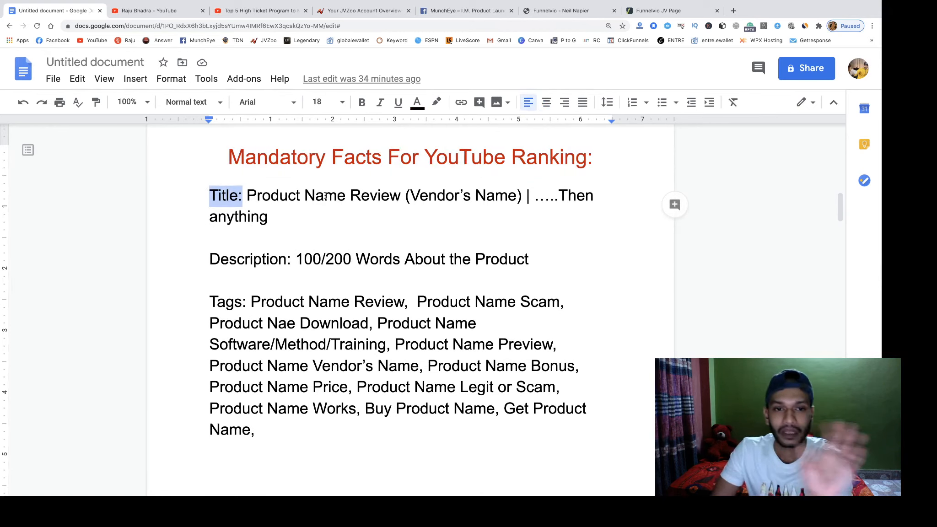
left_click_drag(347, 196, 242, 195)
left_click(346, 195)
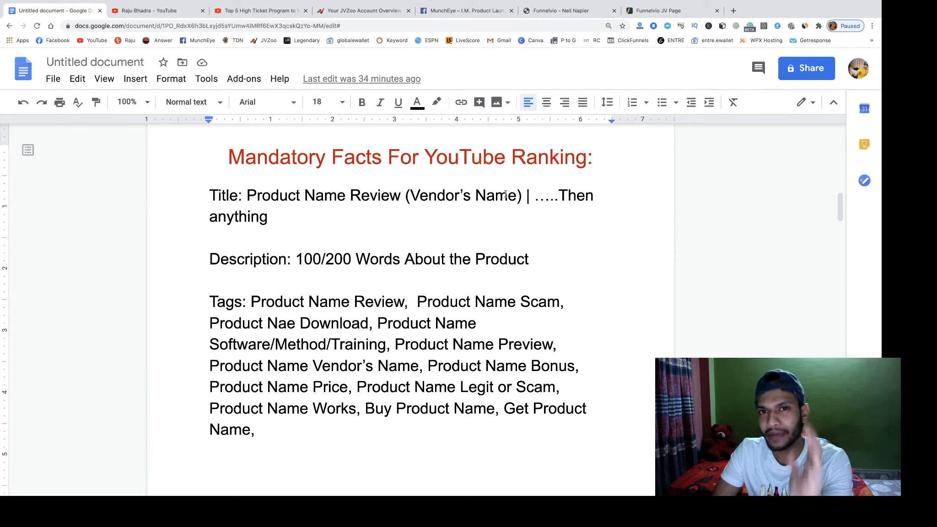
left_click_drag(522, 195, 413, 196)
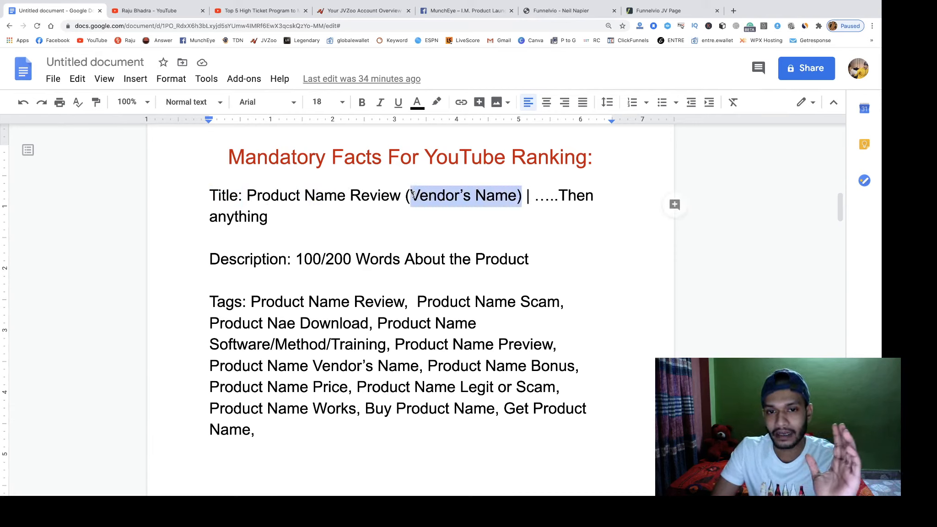
left_click(509, 194)
left_click_drag(534, 196, 592, 197)
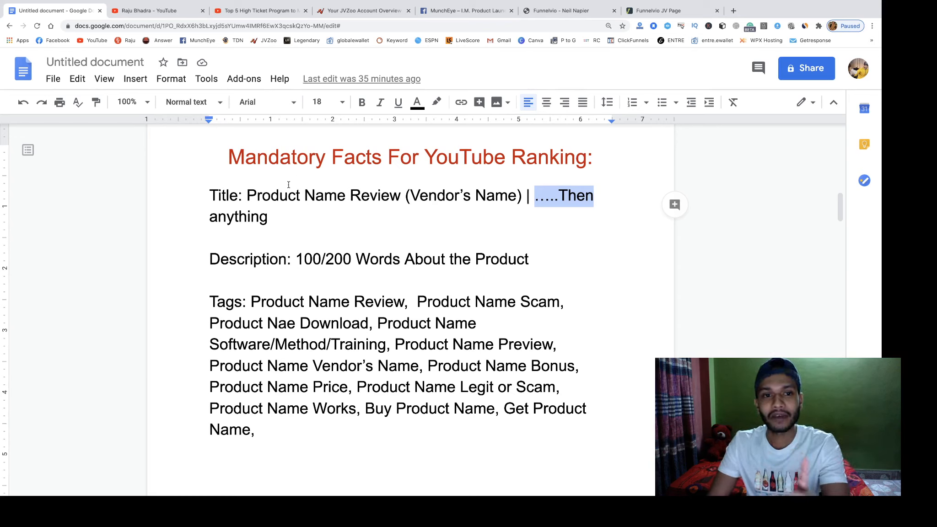
left_click_drag(247, 195, 343, 189)
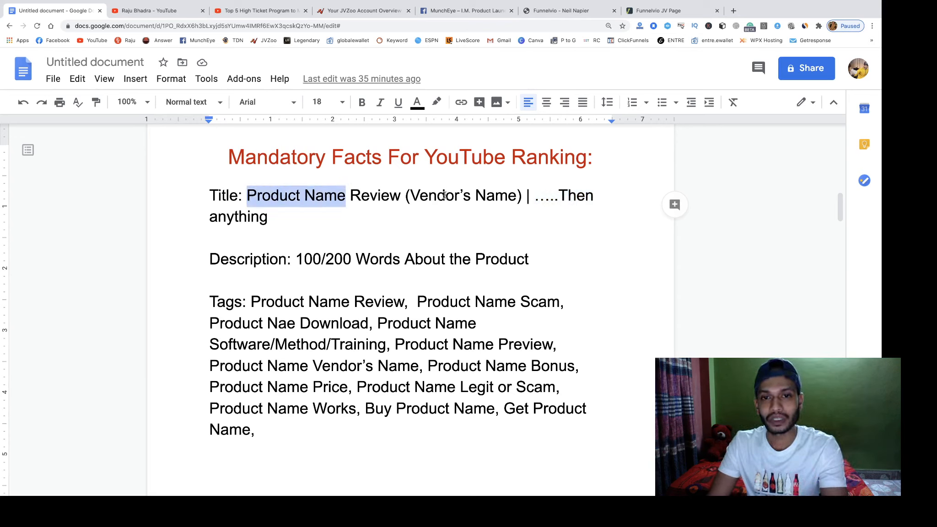
left_click_drag(519, 195, 452, 195)
left_click(558, 196)
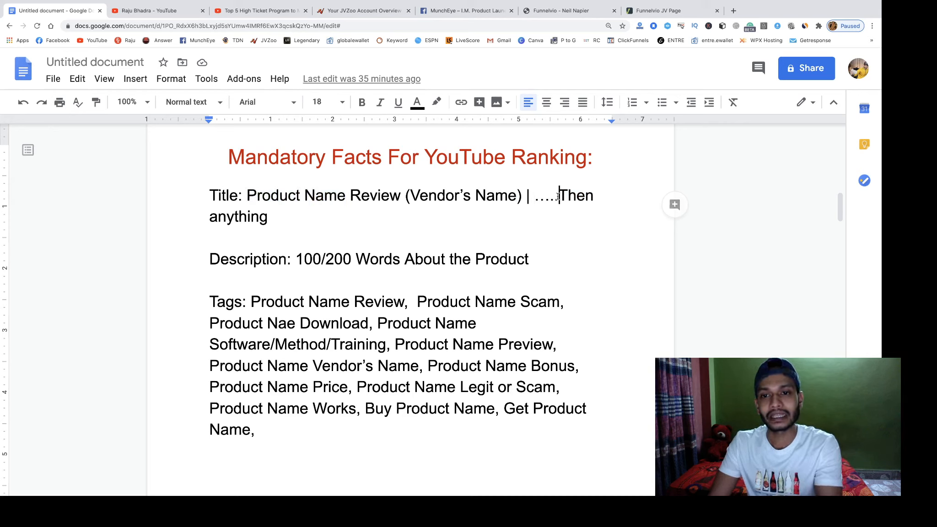
left_click_drag(558, 196, 587, 196)
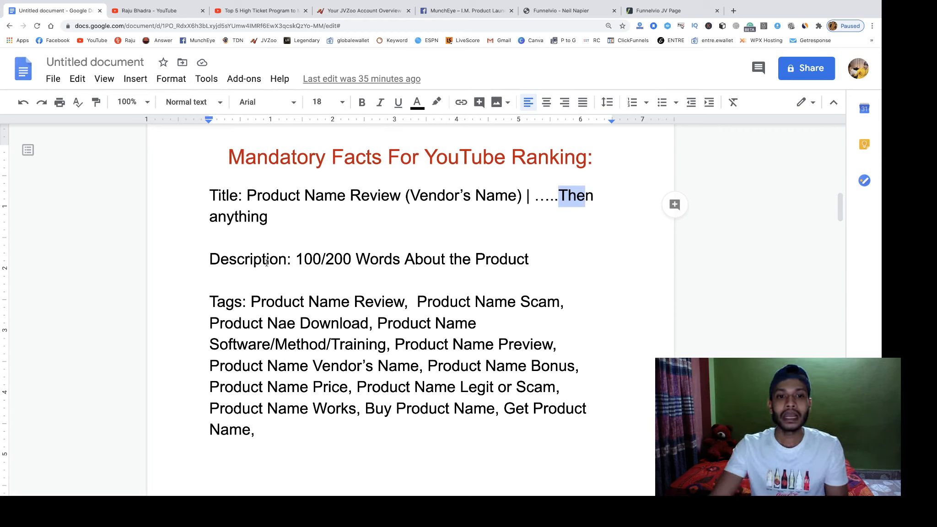
Highlight "100/200 Words About the Product" in the description line, and select the Funnelvio features text on the JV page as source material.
left_click_drag(298, 257, 544, 254)
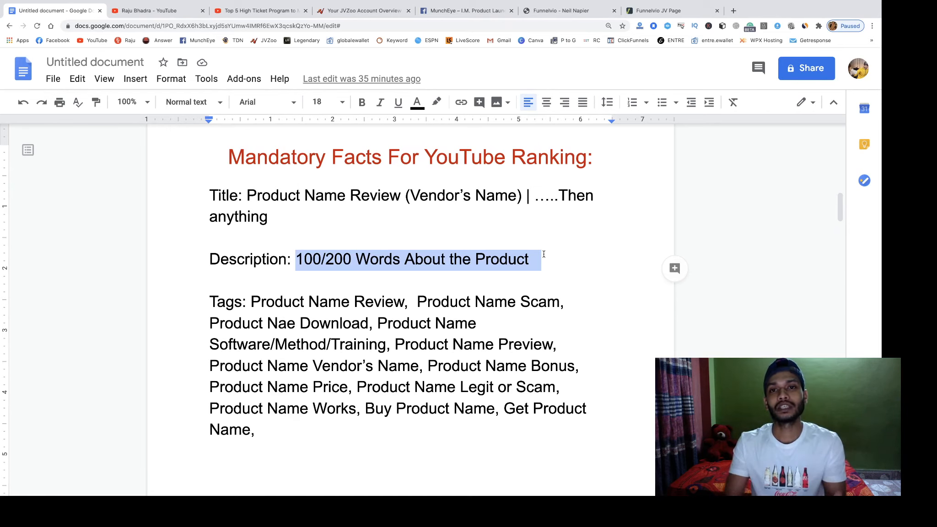
left_click(669, 13)
scroll(397, 376, "down", 4)
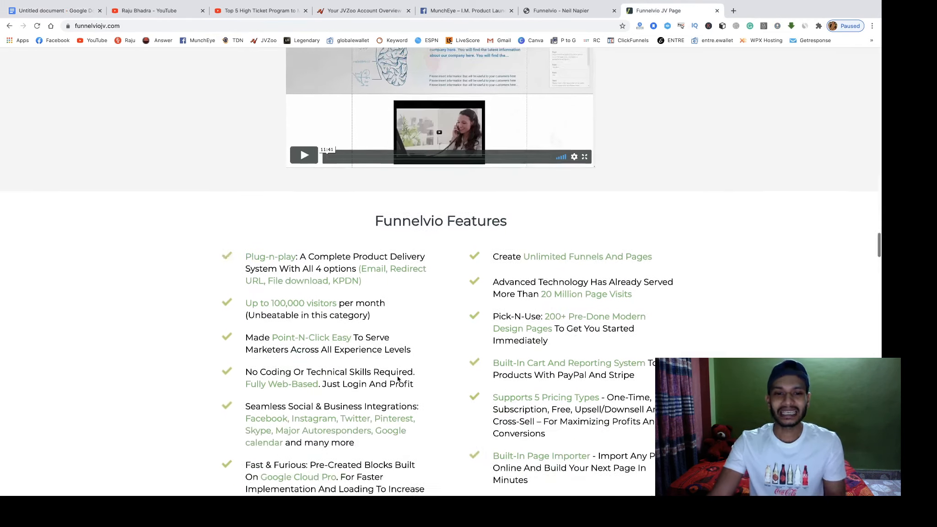
left_click_drag(352, 193, 583, 376)
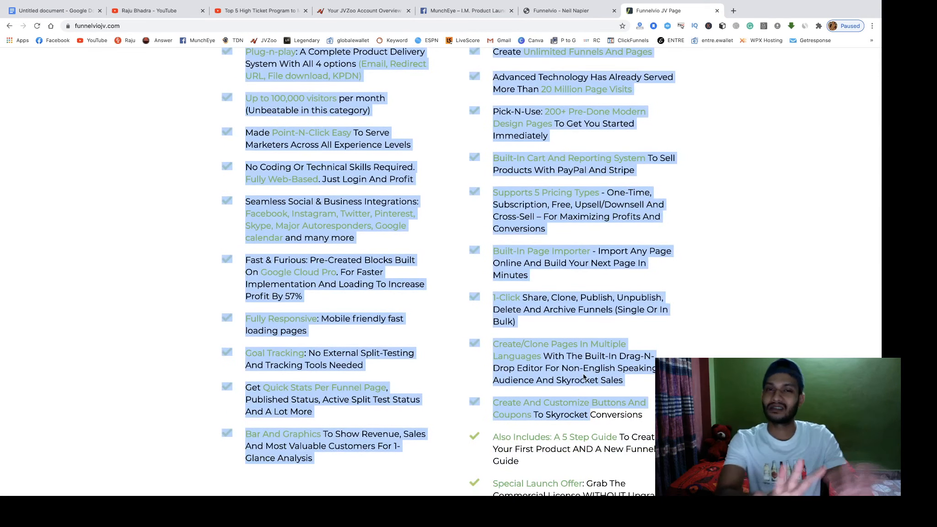
Look briefly at the YouTube channel's videos page and return to the ranking notes in Google Docs.
left_click(151, 11)
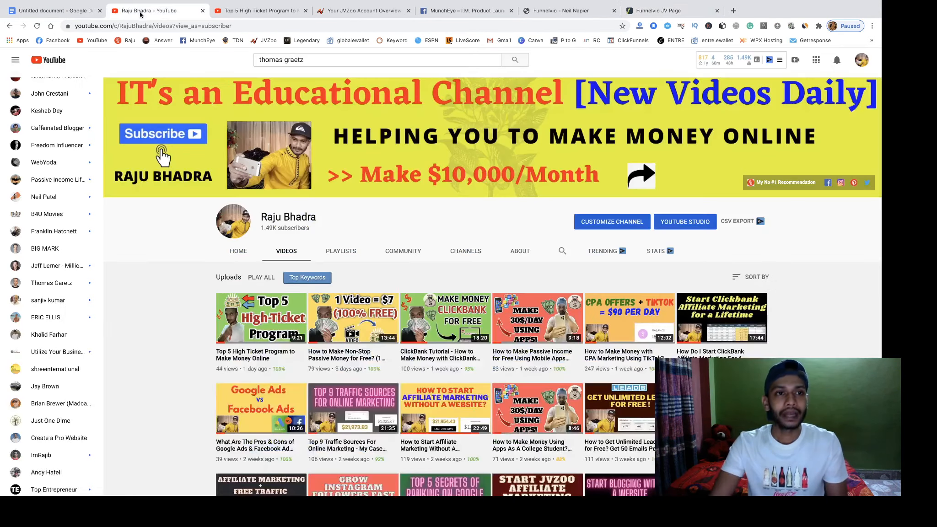
left_click(61, 15)
scroll(435, 361, "down", 2)
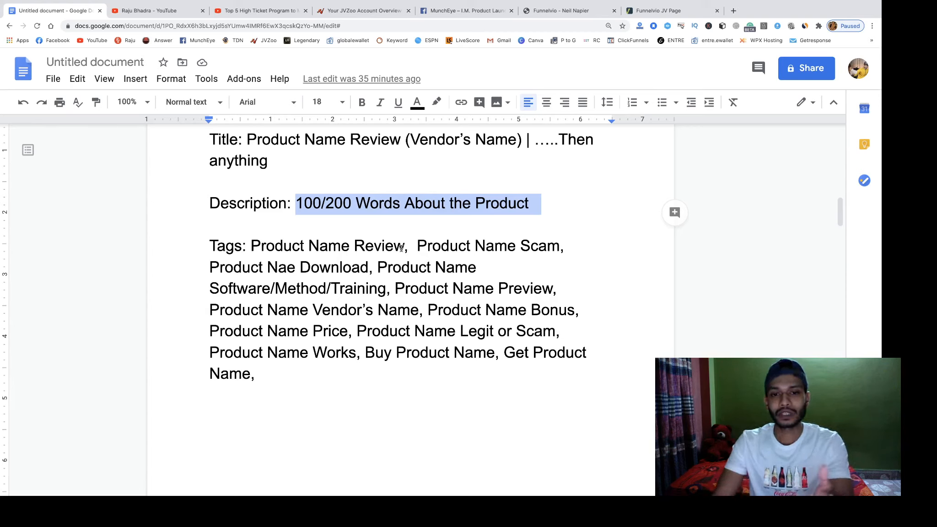
Go through the tag suggestions, highlighting them in turn from "Product Name Review" to "Product Name Bonus".
left_click_drag(404, 246, 260, 246)
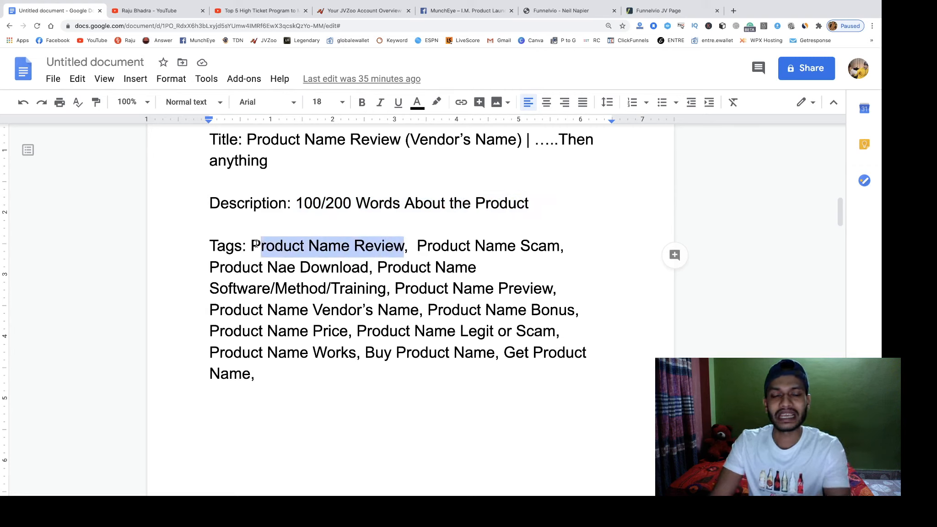
left_click(310, 246)
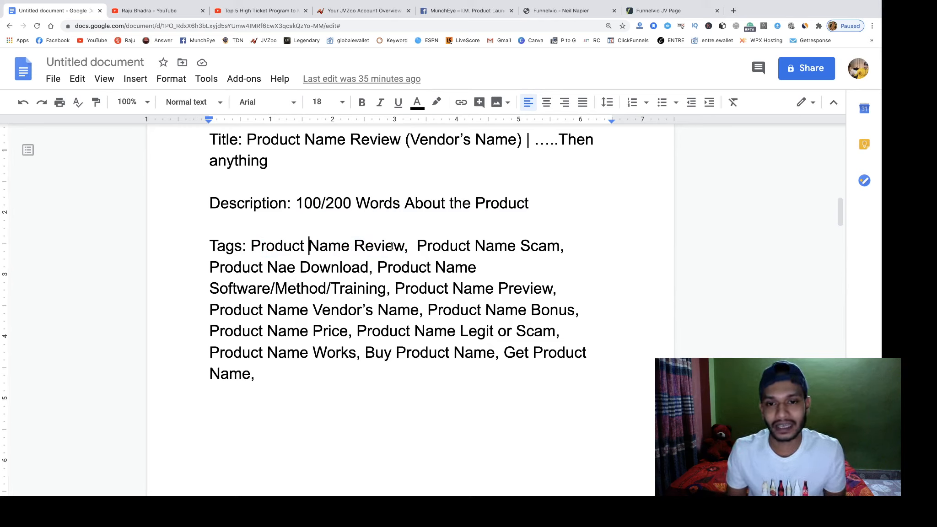
left_click_drag(516, 246, 425, 243)
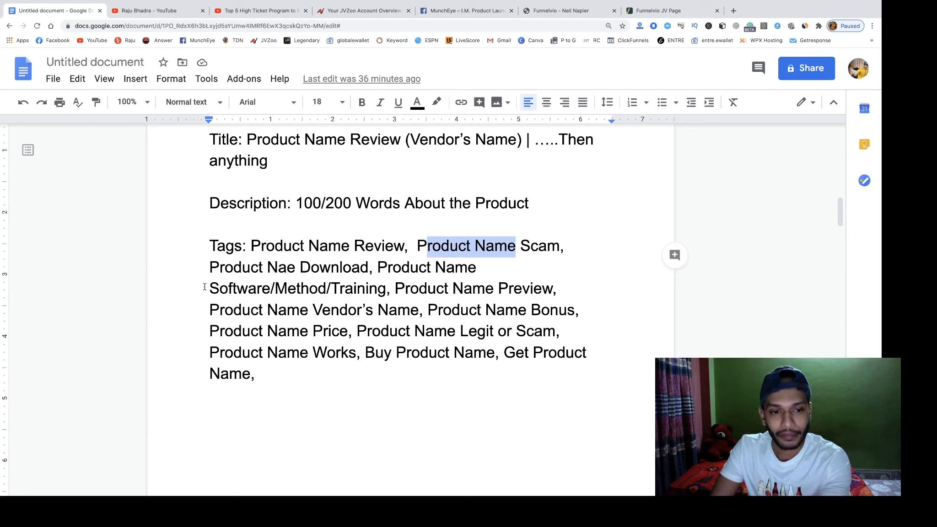
left_click_drag(205, 287, 498, 289)
left_click(394, 288)
left_click(523, 287)
left_click_drag(307, 309, 398, 310)
left_click_drag(526, 311, 596, 313)
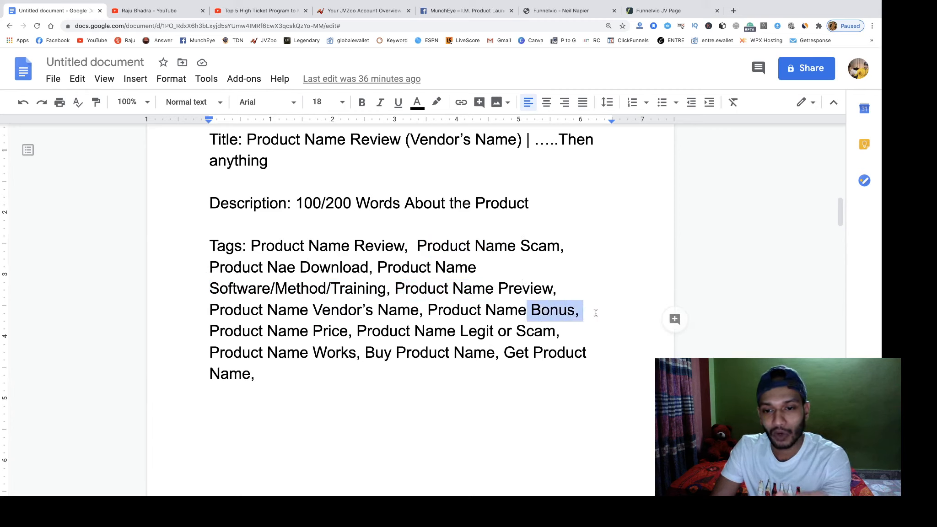